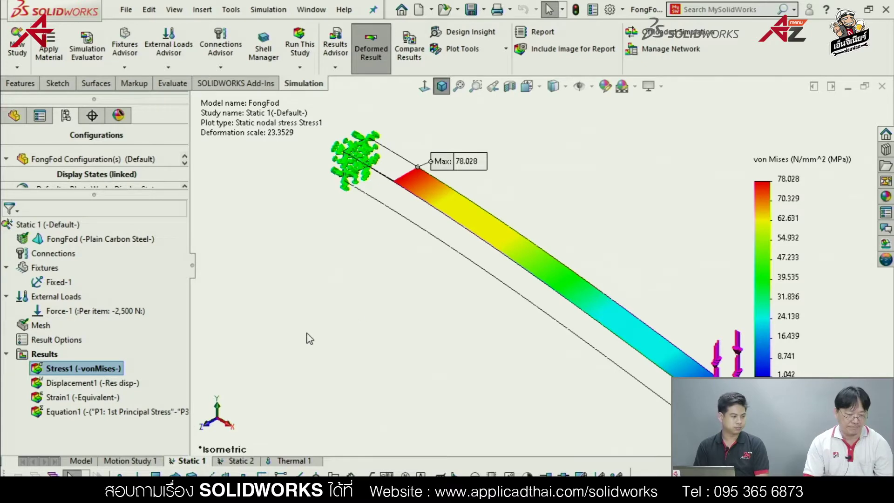
Bring up the context menu for the Stress1 plot under Static 1 results.
right_click(110, 368)
Hide the Stress1 plot and switch FongFod to its Heater configuration.
left_click(140, 138)
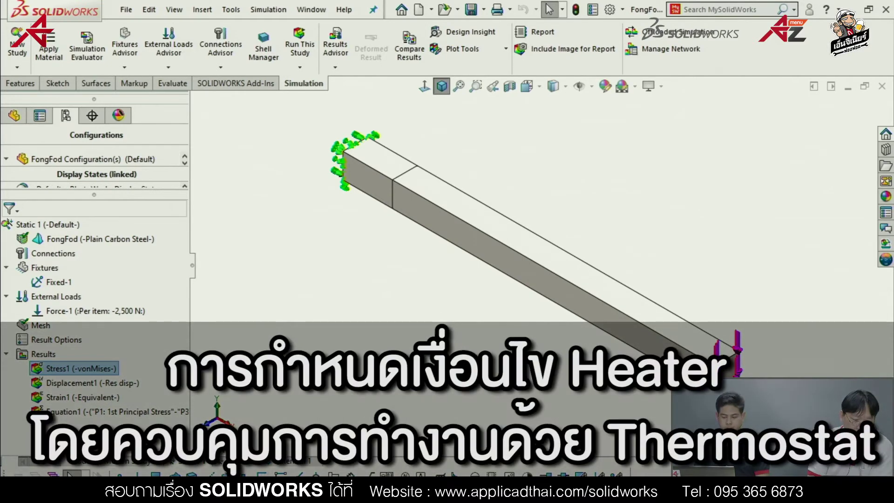
left_click(30, 462)
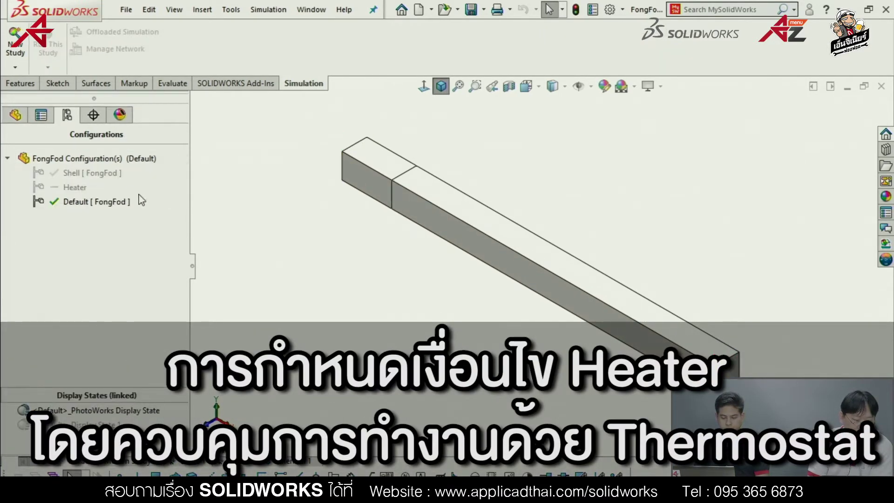
double_click(75, 187)
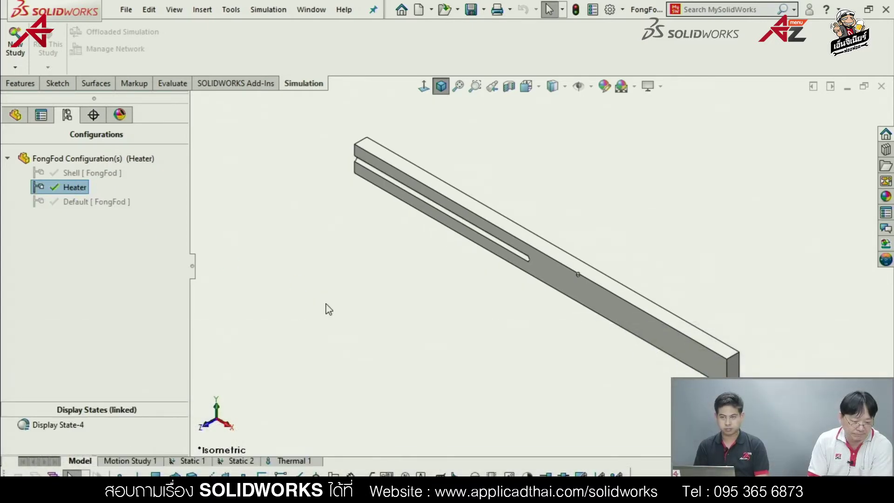
Show the Thermal 1 study in isometric view and select the FongFod part.
left_click(303, 460)
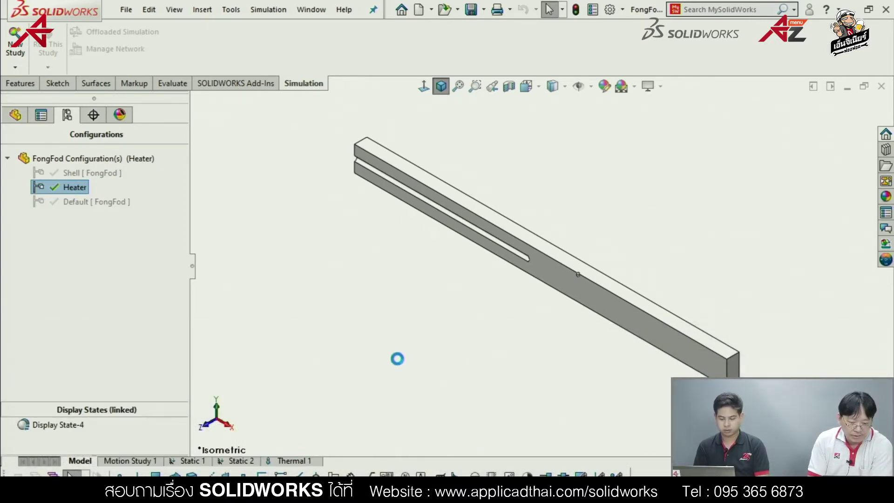
mouse_move(385, 240)
middle_mouse_down()
mouse_move(383, 249)
mouse_move(484, 281)
mouse_move(503, 343)
mouse_move(475, 344)
mouse_move(459, 329)
mouse_move(443, 339)
middle_mouse_up()
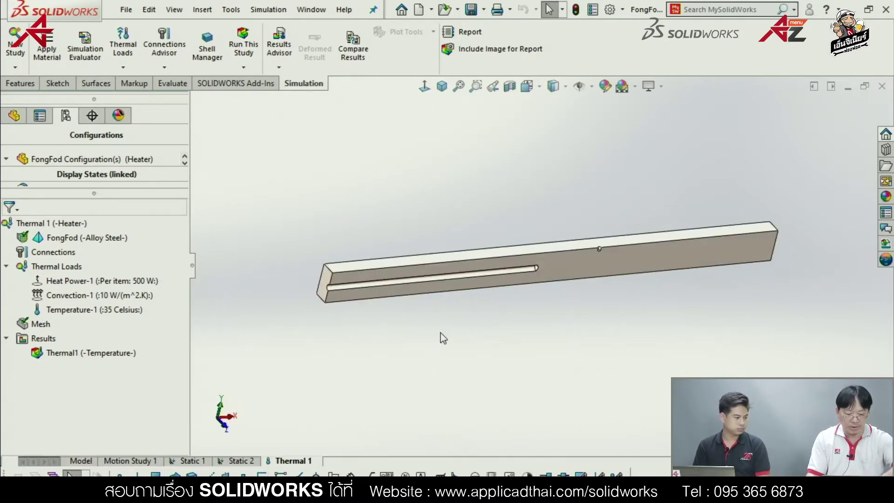
key("ctrl+7")
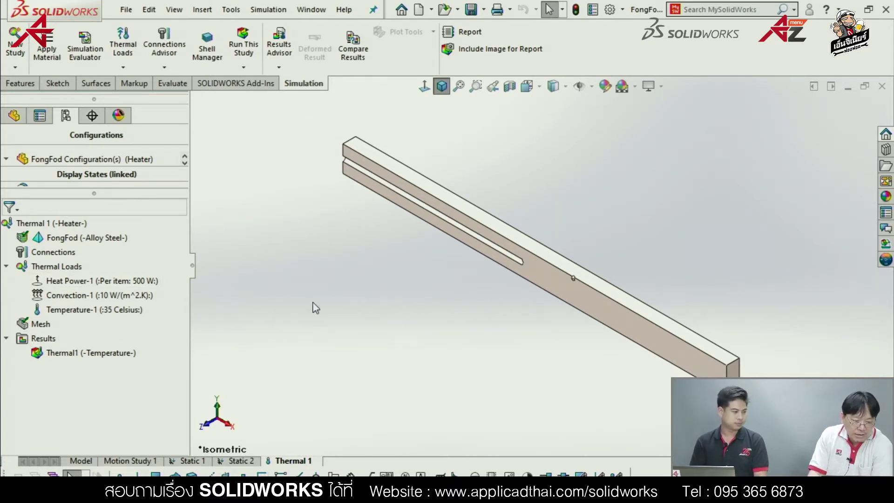
left_click(96, 238)
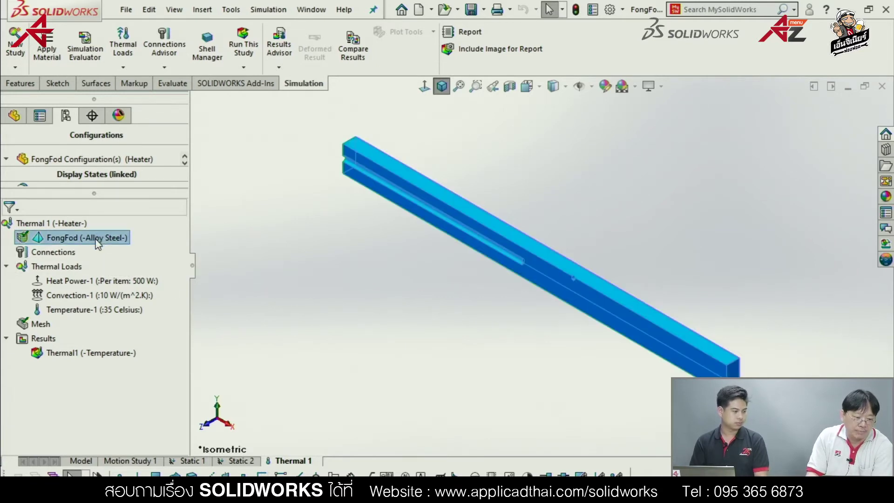
right_click(97, 241)
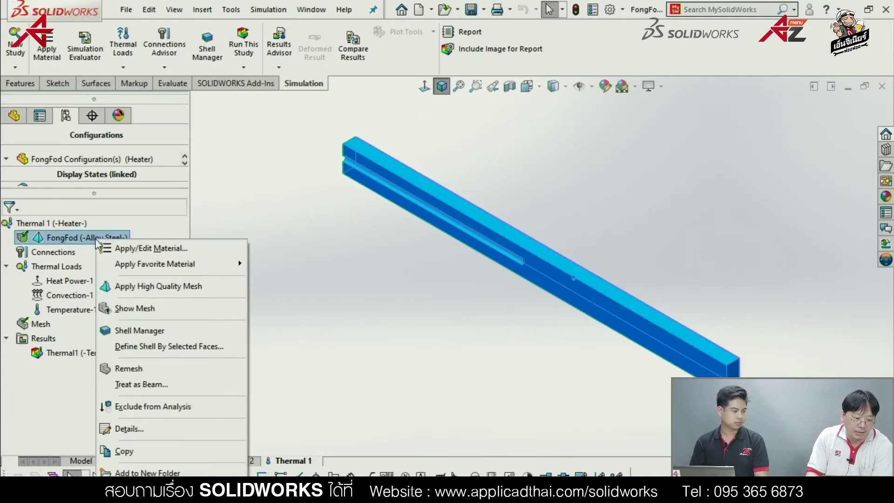
left_click(151, 249)
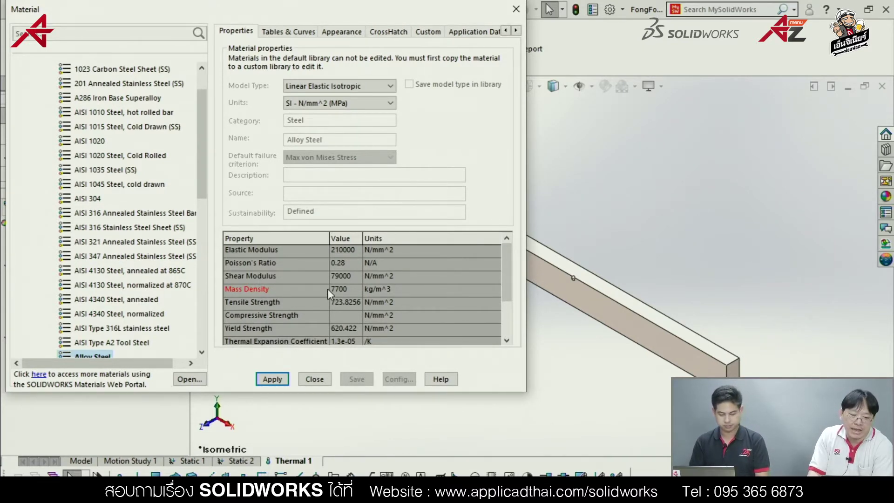
left_click_drag(512, 265, 503, 305)
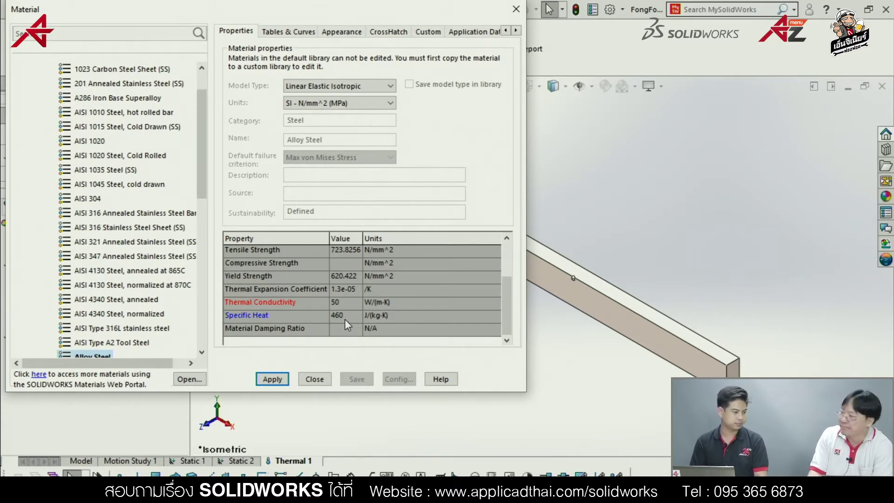
left_click(320, 381)
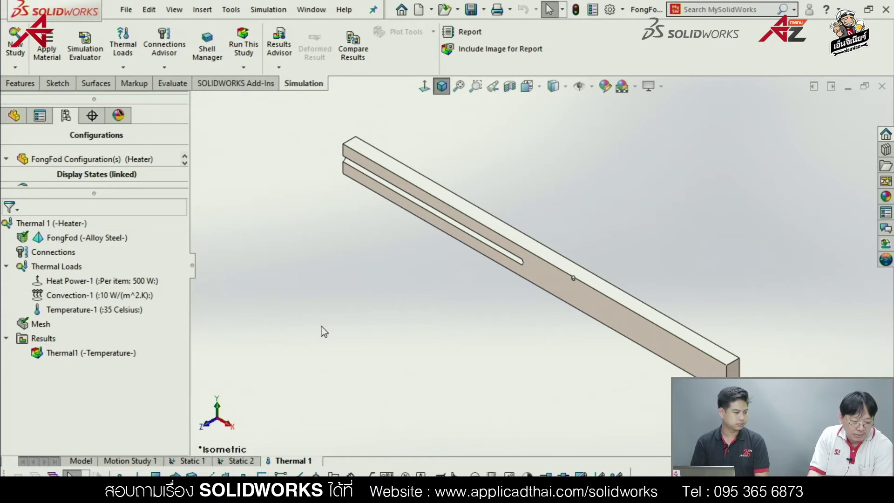
left_click(139, 296)
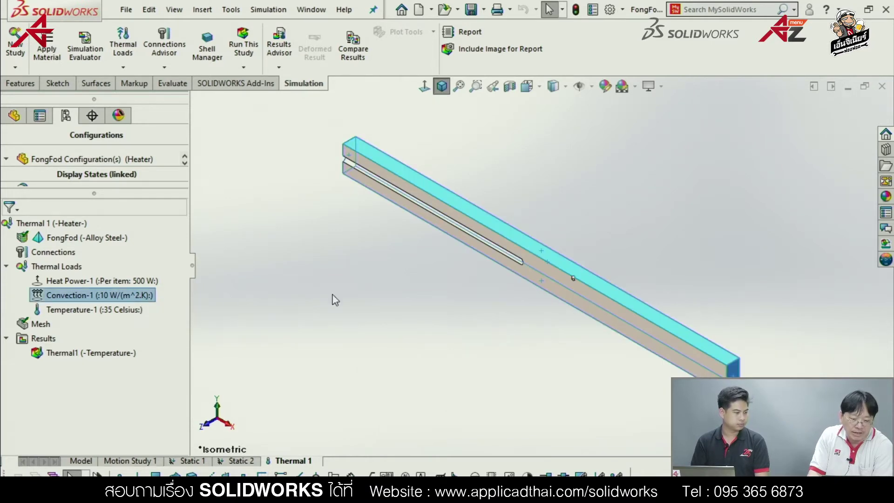
mouse_move(839, 362)
middle_mouse_down()
mouse_move(609, 376)
mouse_move(461, 400)
mouse_move(499, 168)
mouse_move(512, 287)
mouse_move(586, 204)
middle_mouse_up()
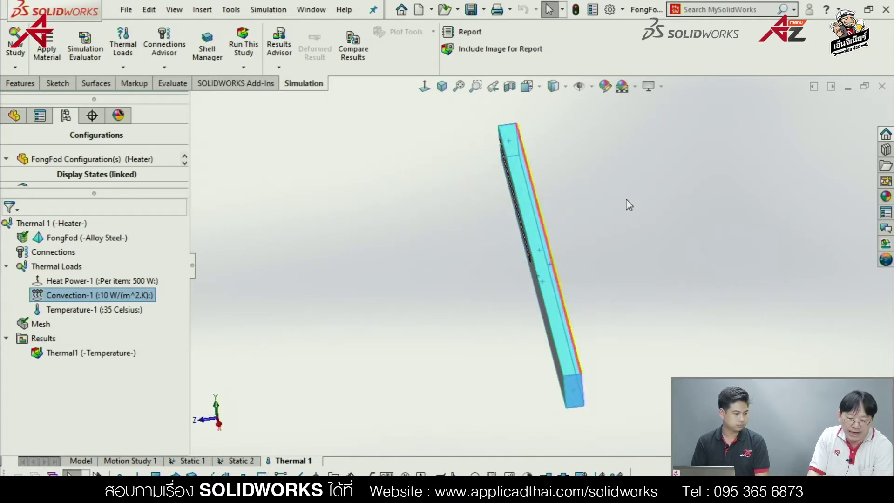
right_click(135, 299)
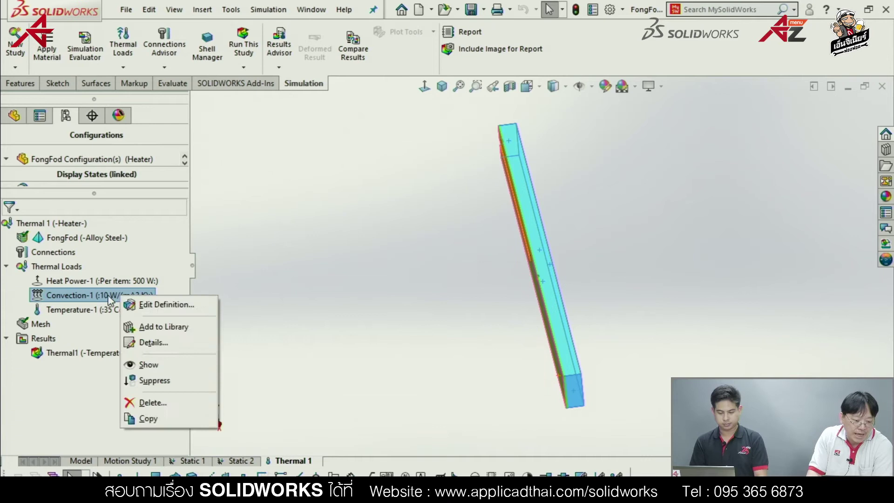
left_click(136, 305)
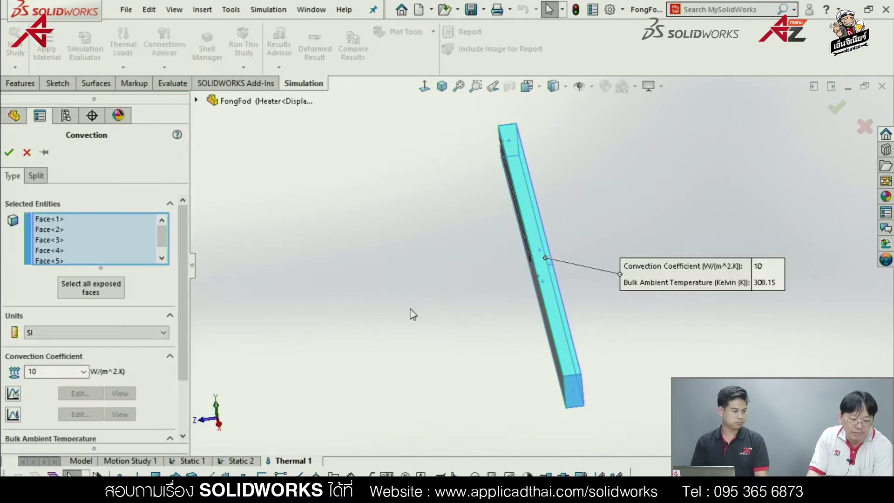
scroll(180, 247, "down", 3)
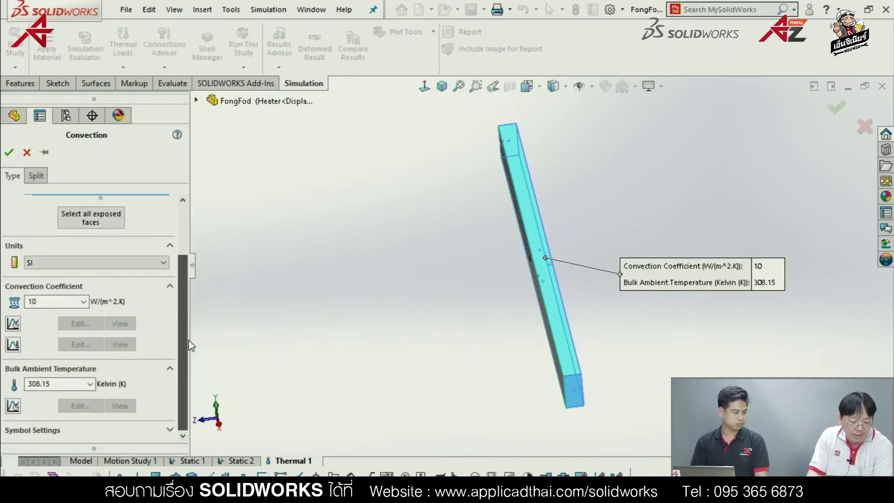
double_click(49, 301)
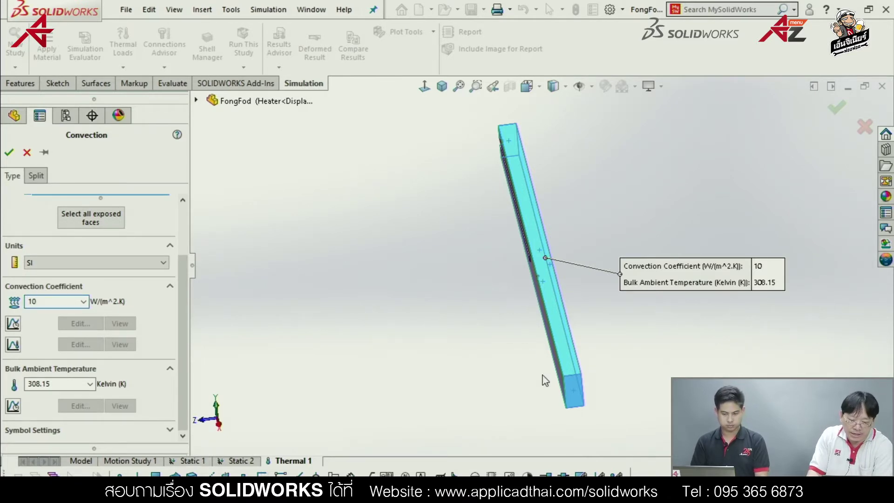
mouse_move(544, 380)
middle_mouse_down()
mouse_move(536, 359)
mouse_move(560, 333)
mouse_move(572, 344)
middle_mouse_up()
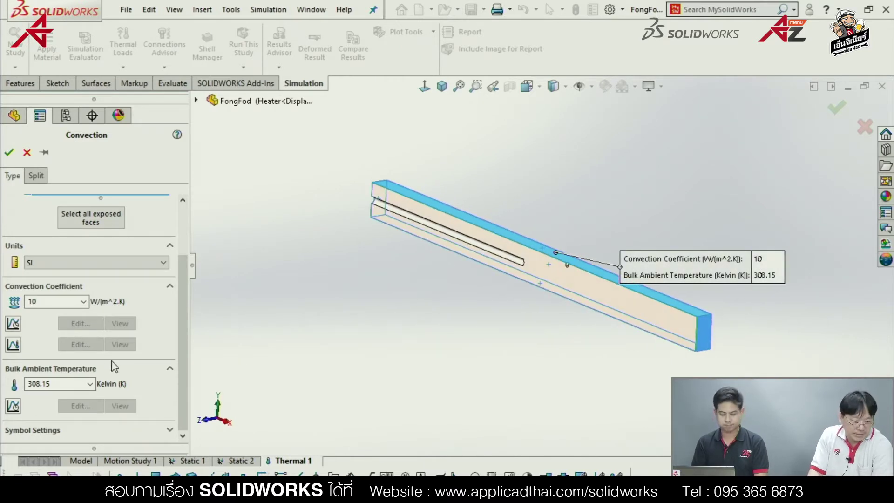
double_click(69, 384)
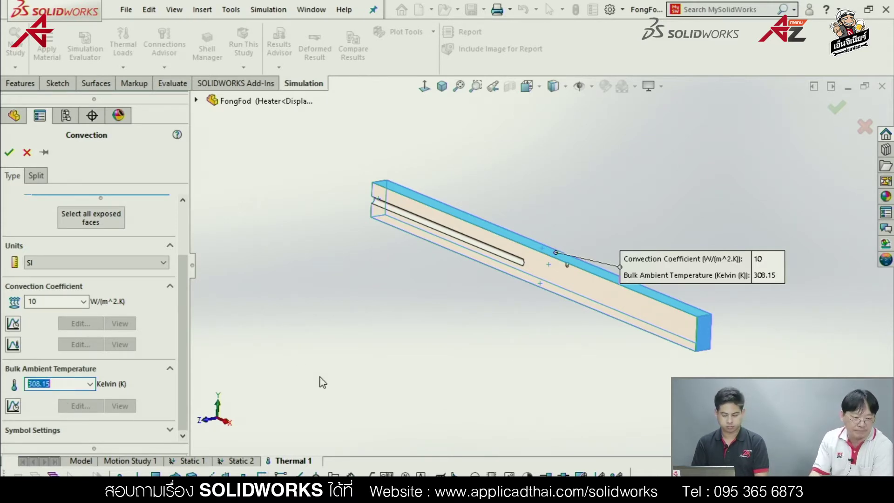
left_click(9, 152)
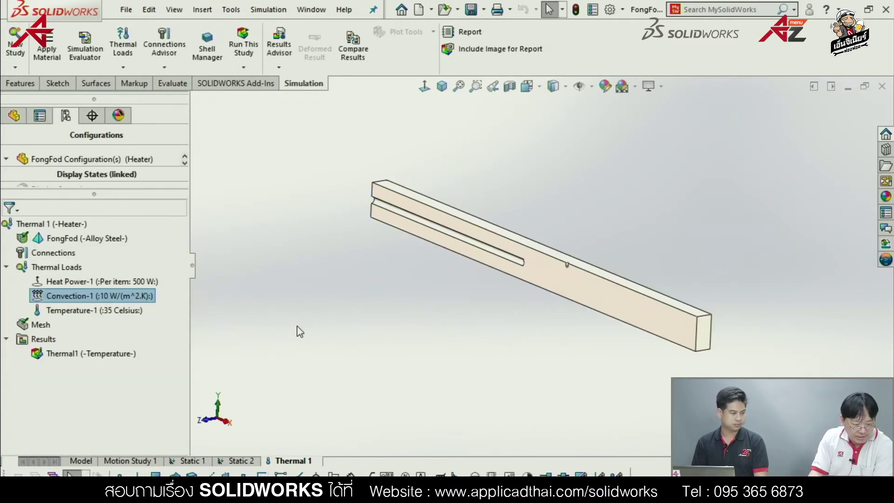
Review Temperature-1's 35 °C initial temperature on Cut-Extrude2, then close and deselect it.
left_click(100, 315)
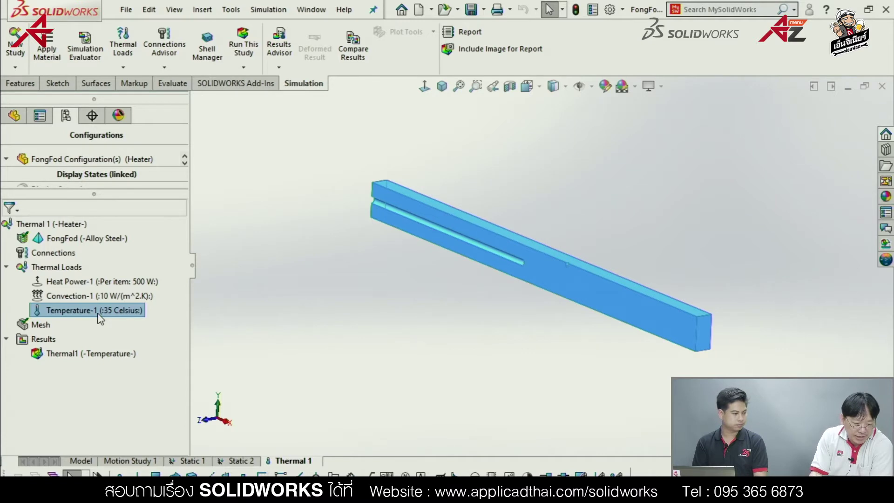
right_click(100, 317)
left_click(142, 323)
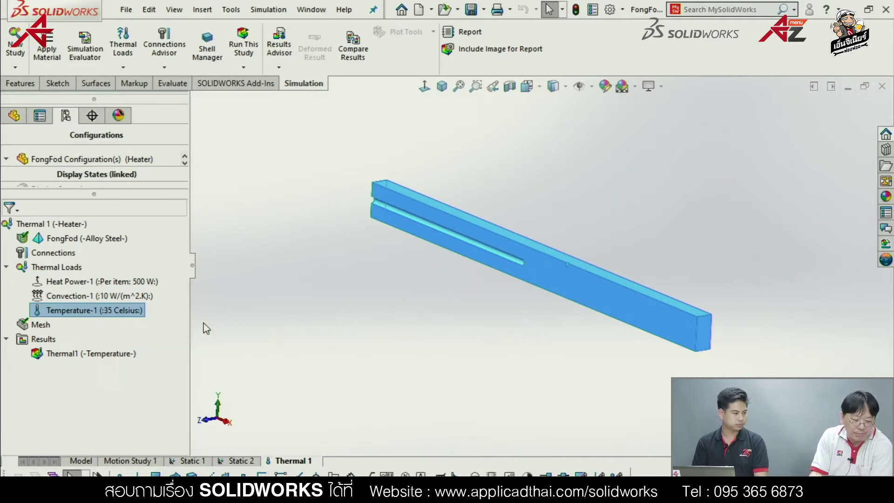
left_click(45, 251)
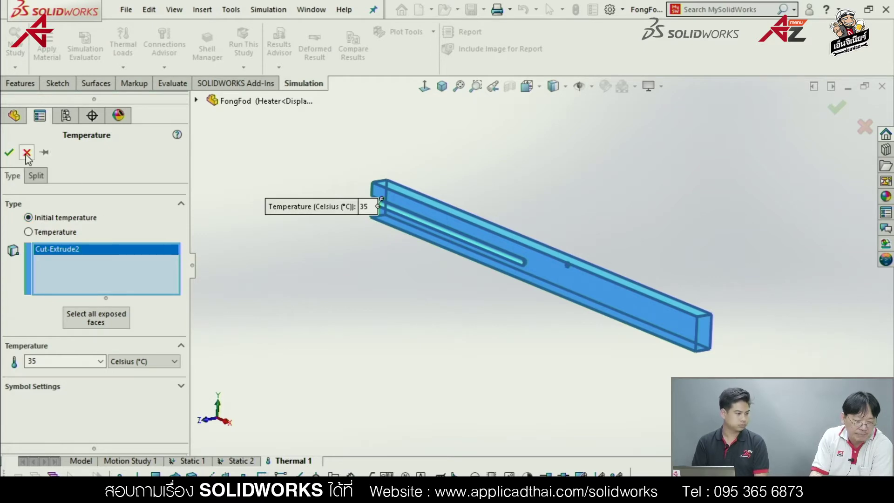
left_click(9, 152)
left_click(410, 387)
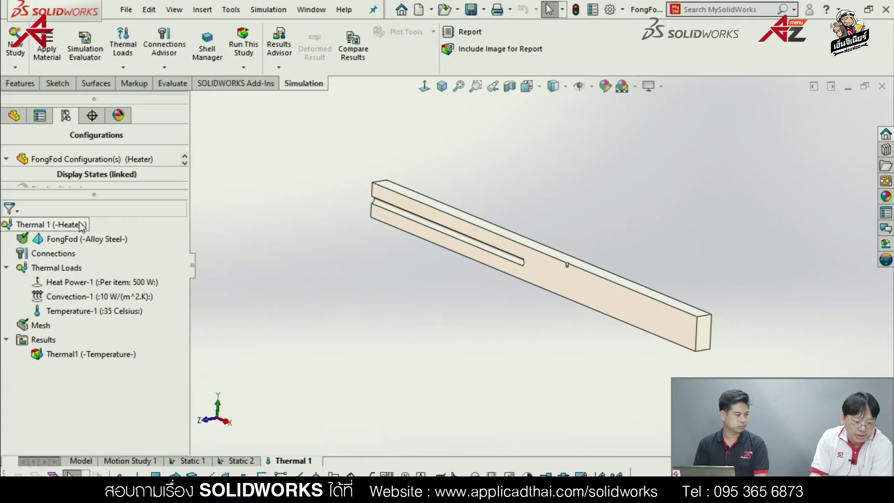
right_click(63, 226)
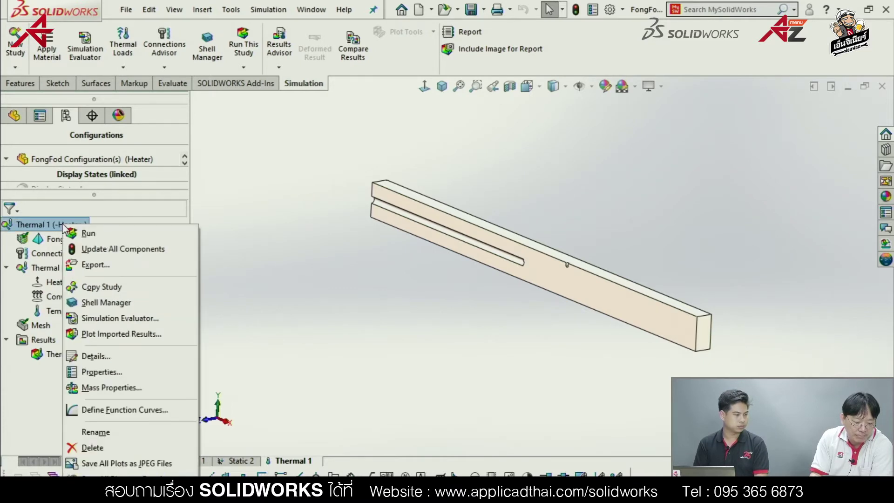
left_click(110, 378)
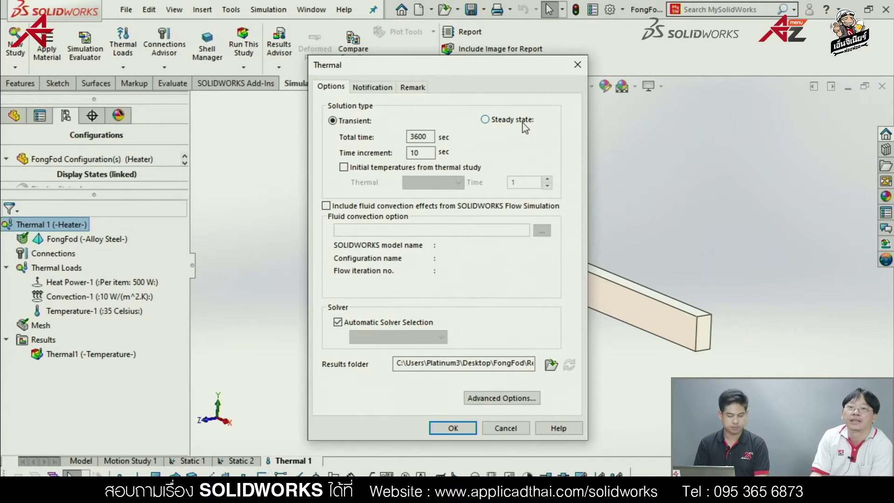
left_click(485, 120)
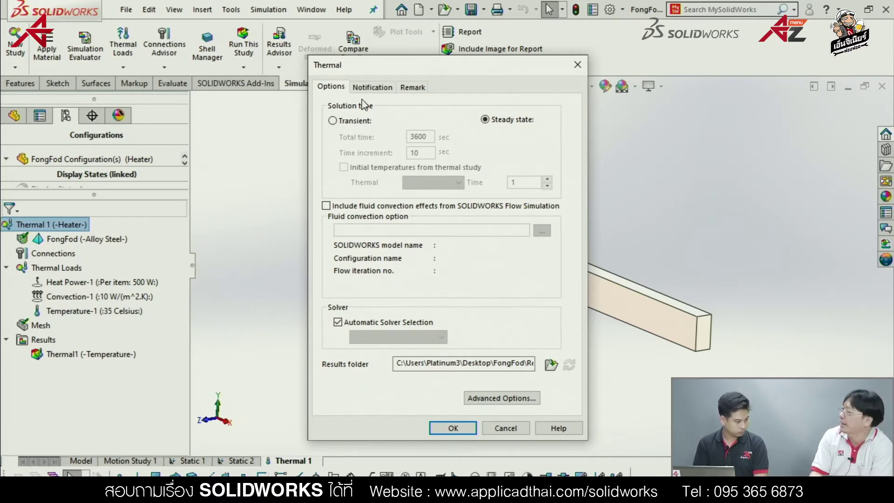
left_click(344, 122)
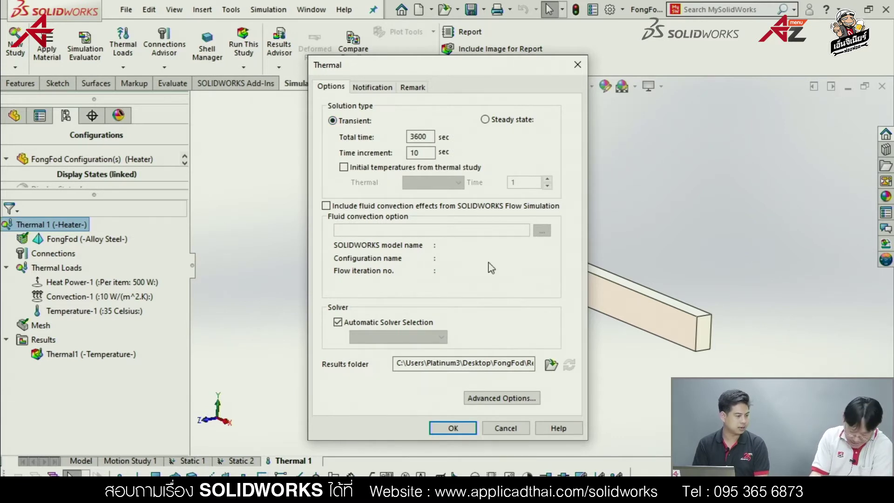
left_click(488, 433)
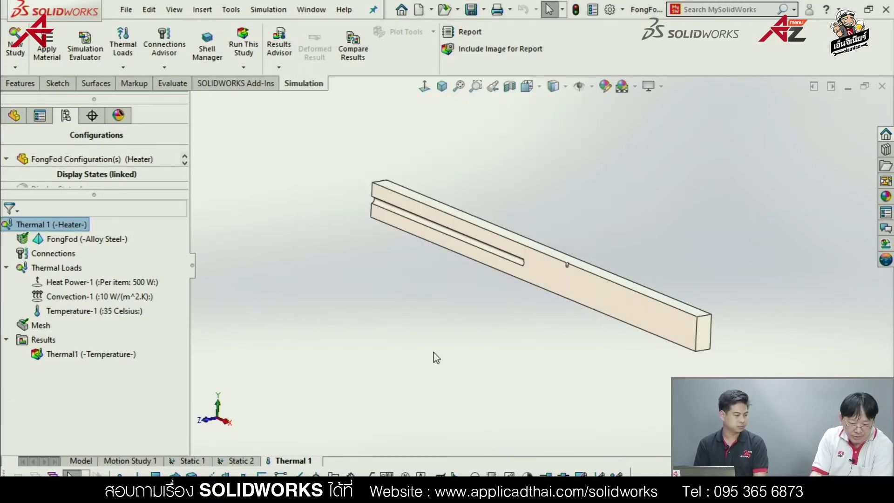
mouse_move(358, 253)
middle_mouse_down()
mouse_move(428, 194)
mouse_move(443, 249)
mouse_move(509, 253)
mouse_move(515, 235)
mouse_move(489, 238)
mouse_move(579, 413)
middle_mouse_up()
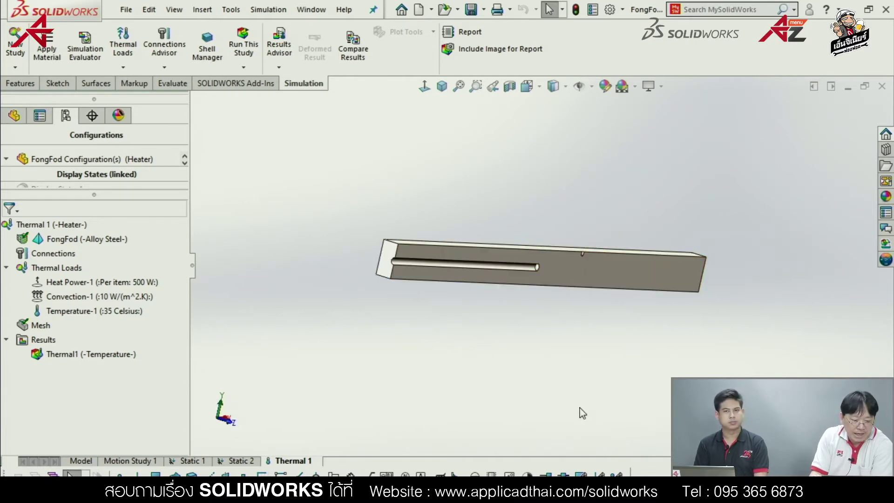
scroll(479, 326, "down", 5)
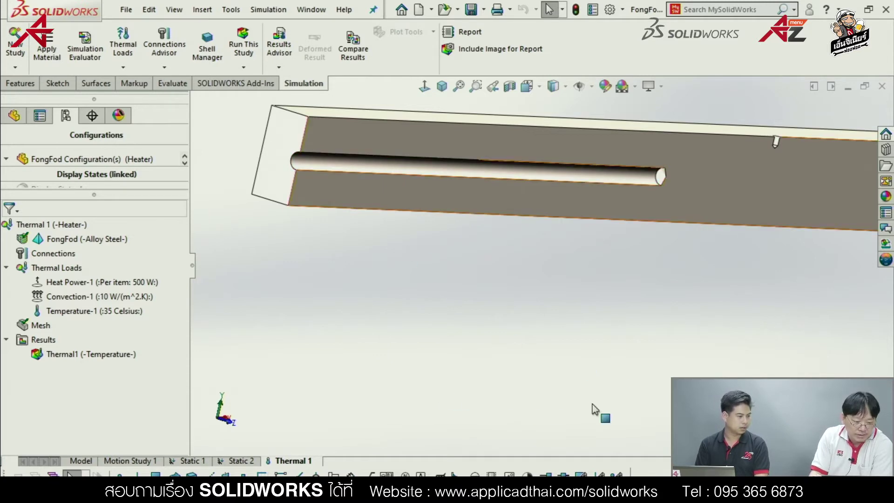
scroll(512, 382, "up", 1)
left_click(114, 283)
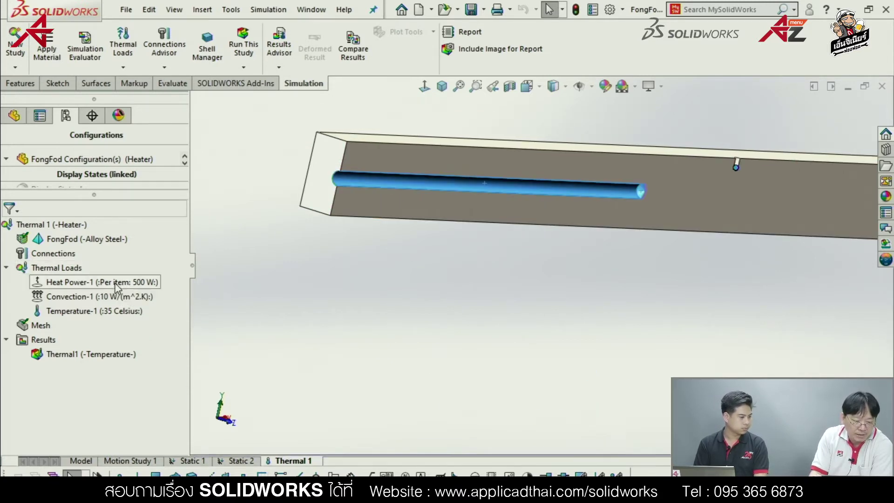
right_click(116, 285)
left_click(125, 292)
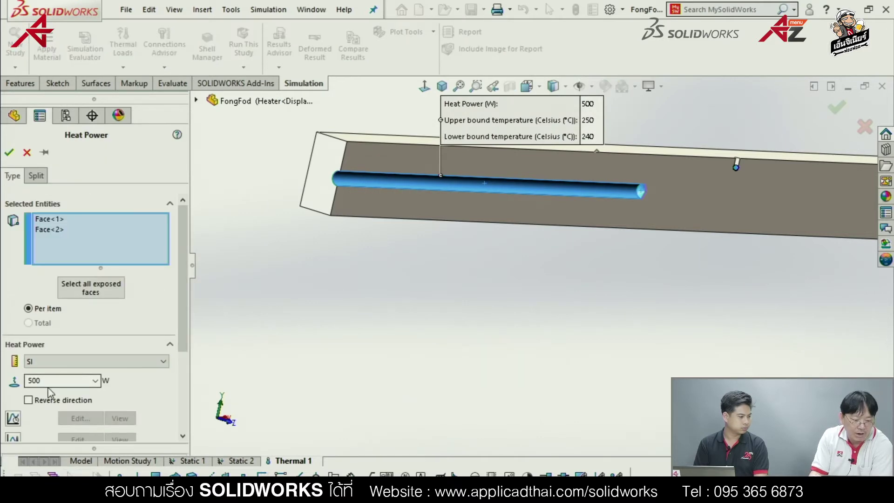
double_click(50, 380)
scroll(186, 280, "down", 5)
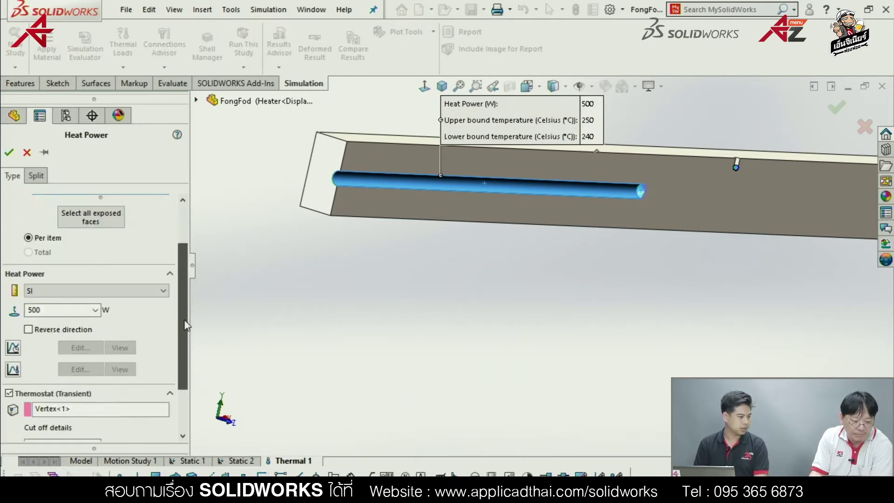
scroll(582, 265, "up", 2)
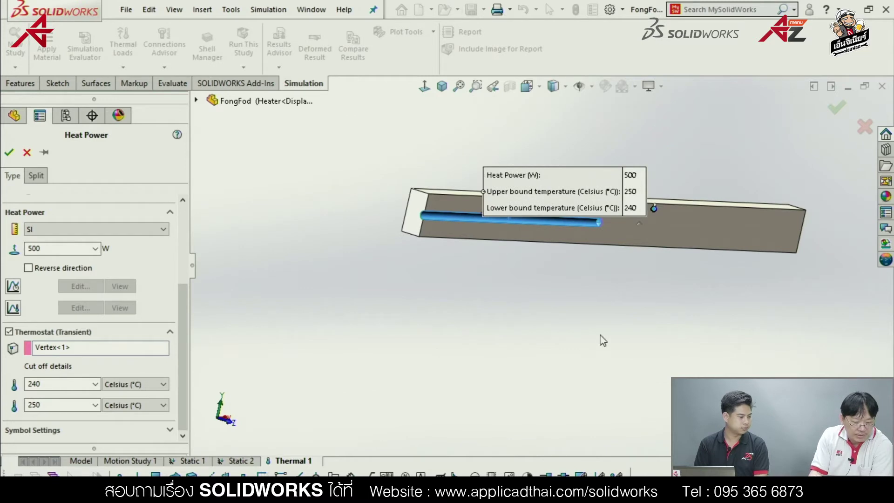
left_click_drag(496, 176, 361, 148)
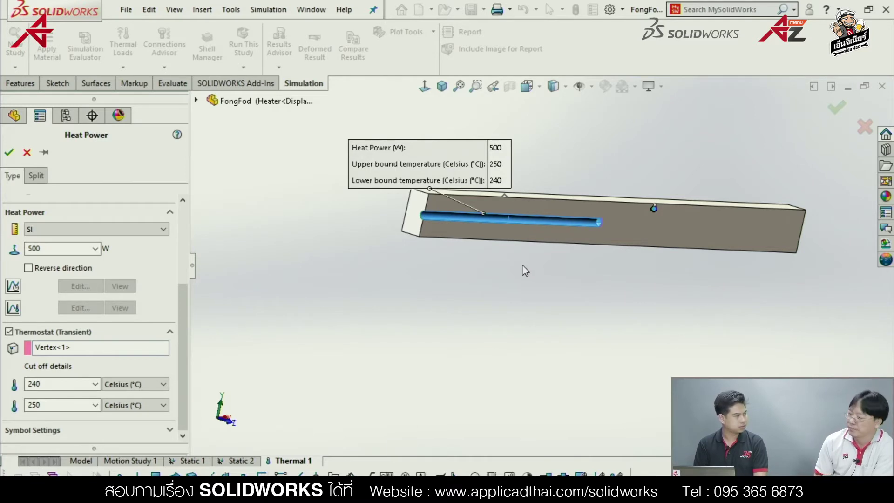
scroll(648, 213, "down", 2)
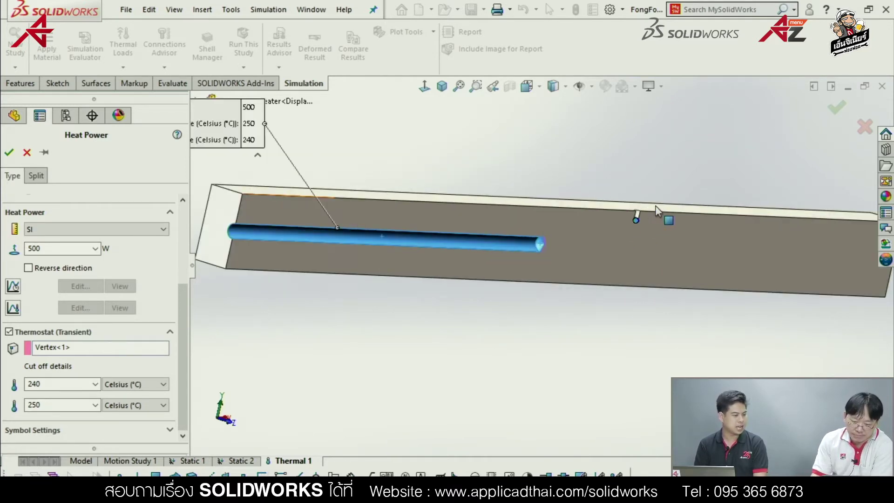
scroll(625, 242, "down", 2)
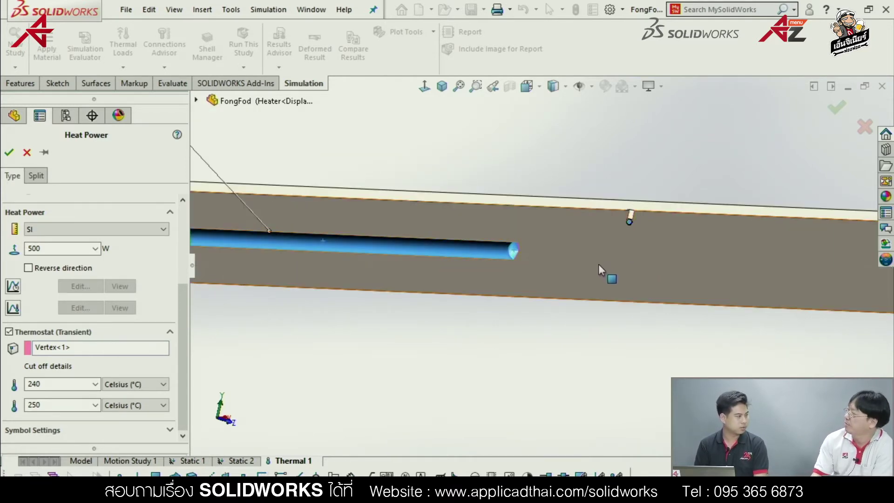
scroll(599, 265, "down", 1)
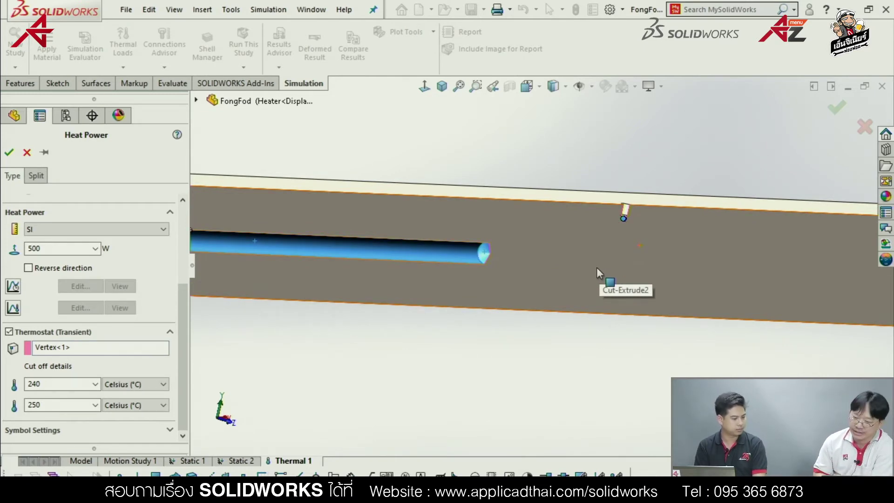
mouse_move(641, 225)
middle_mouse_down()
mouse_move(612, 229)
mouse_move(605, 258)
middle_mouse_up()
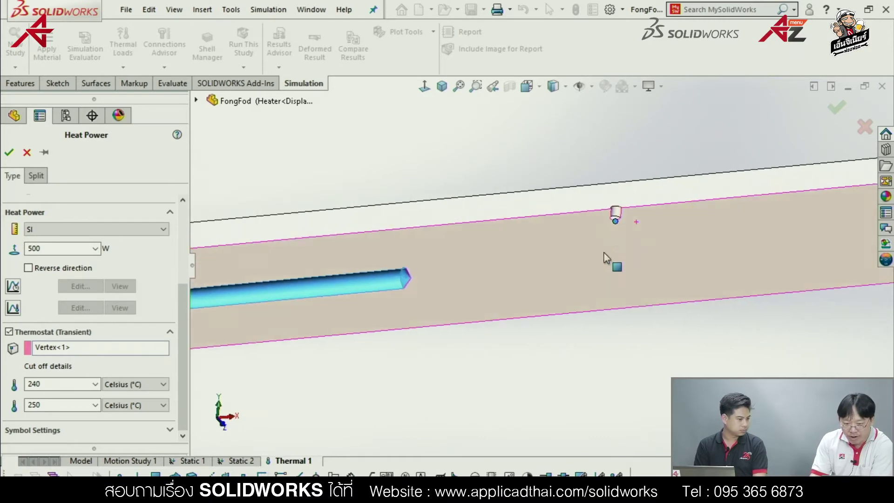
scroll(617, 214, "down", 1)
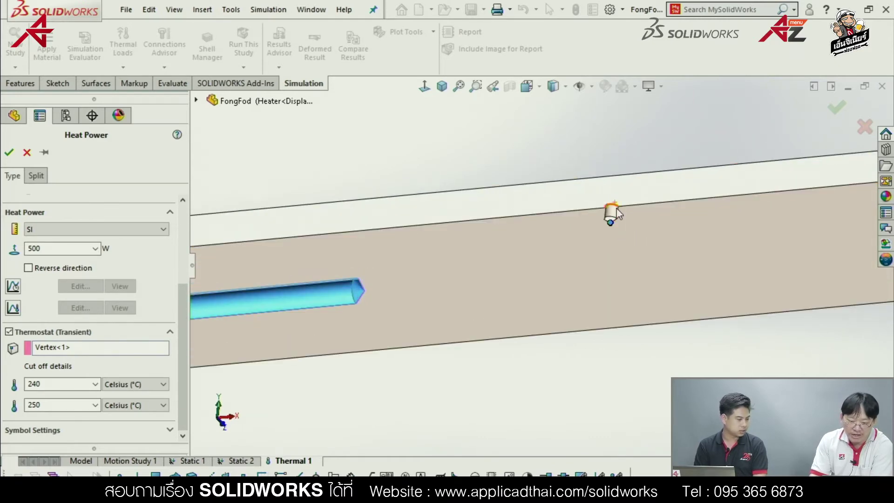
scroll(617, 207, "down", 1)
scroll(587, 236, "down", 1)
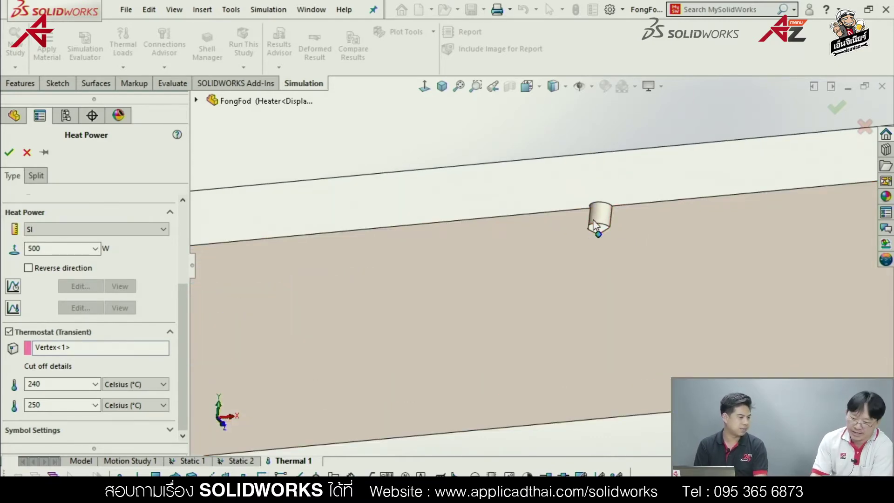
mouse_move(594, 225)
middle_mouse_down()
mouse_move(555, 261)
mouse_move(567, 297)
mouse_move(597, 268)
mouse_move(575, 269)
mouse_move(596, 264)
middle_mouse_up()
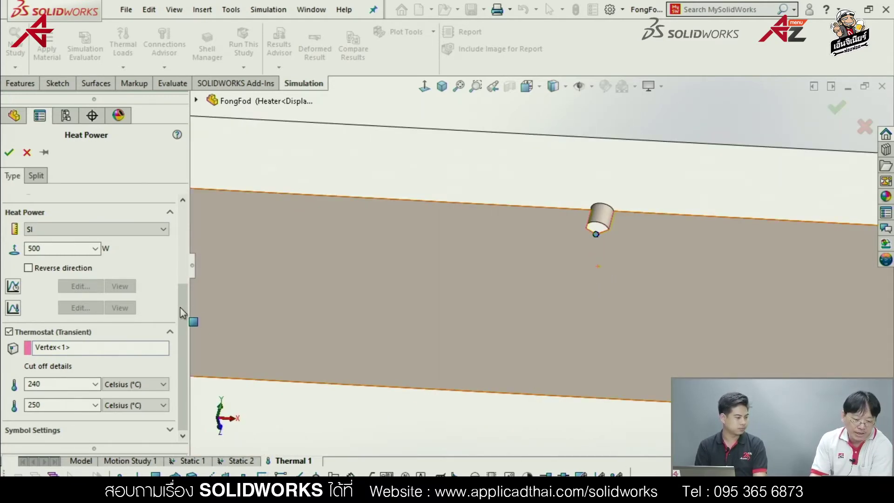
double_click(64, 385)
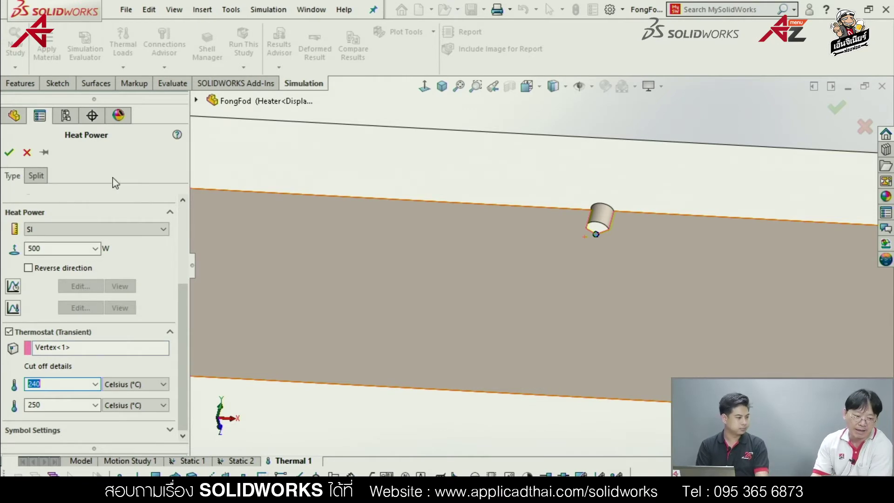
left_click(27, 154)
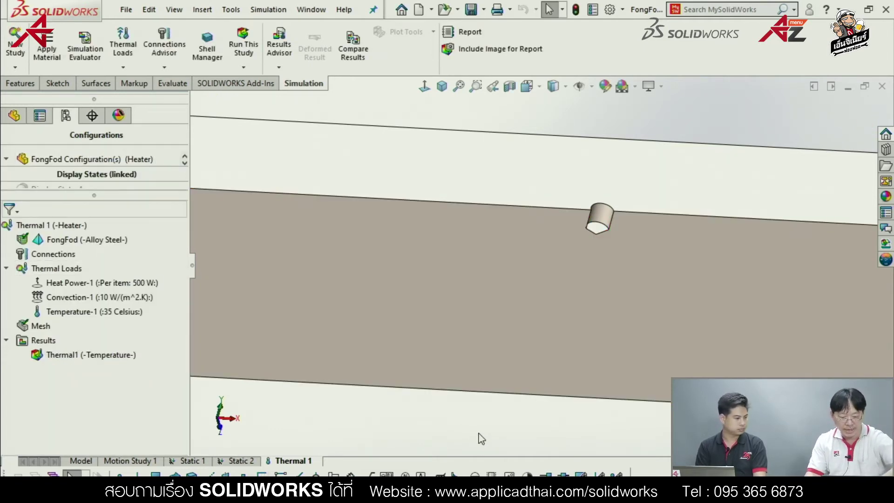
key("ctrl+7")
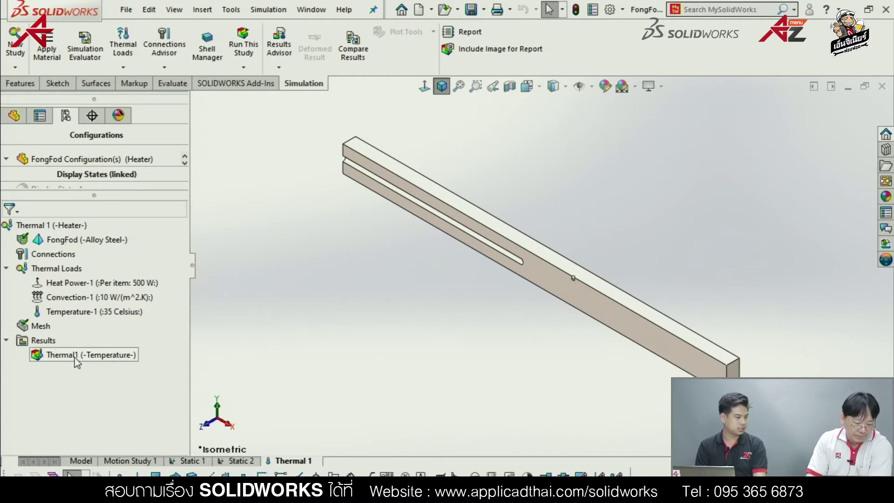
right_click(75, 358)
left_click(365, 331)
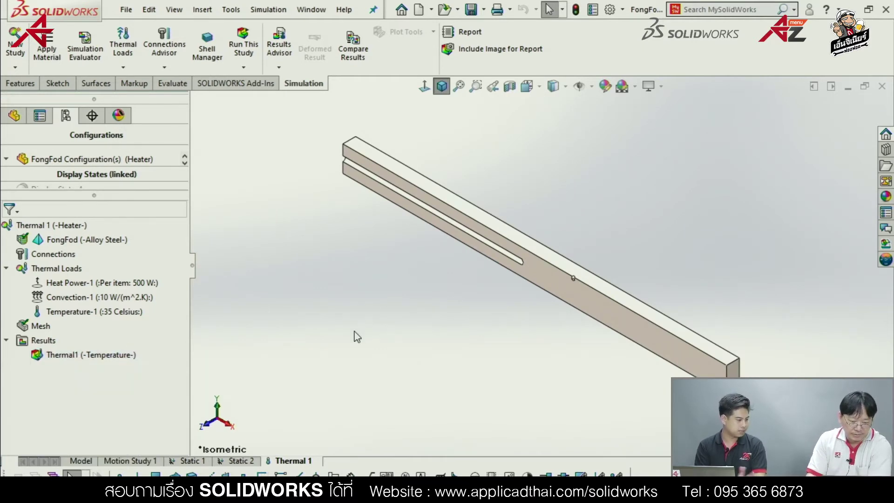
scroll(571, 280, "down", 3)
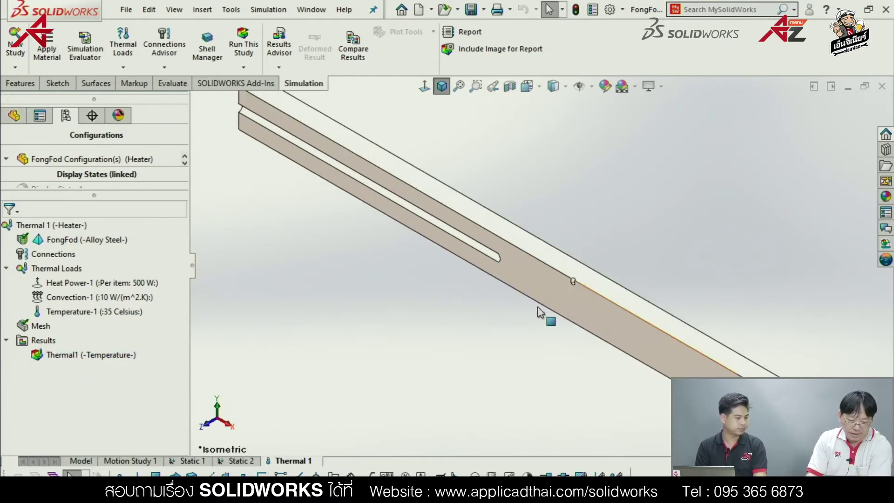
middle_click_drag(599, 210, 399, 399)
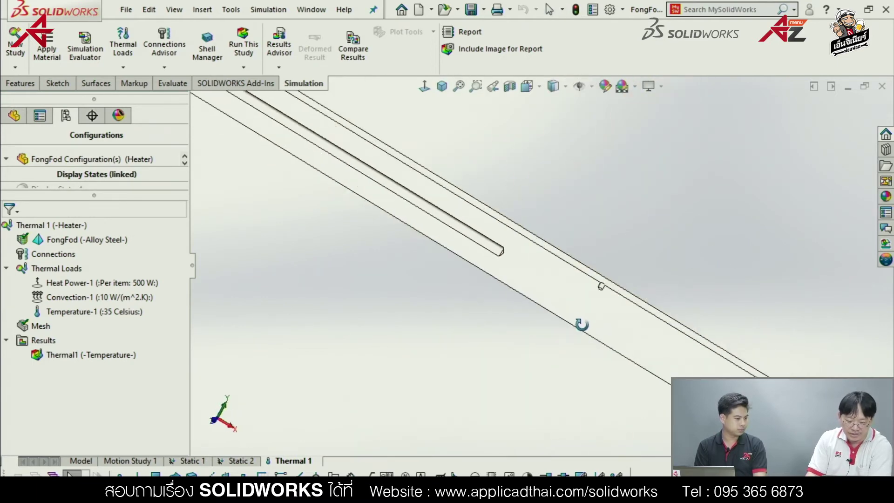
key("ctrl+7")
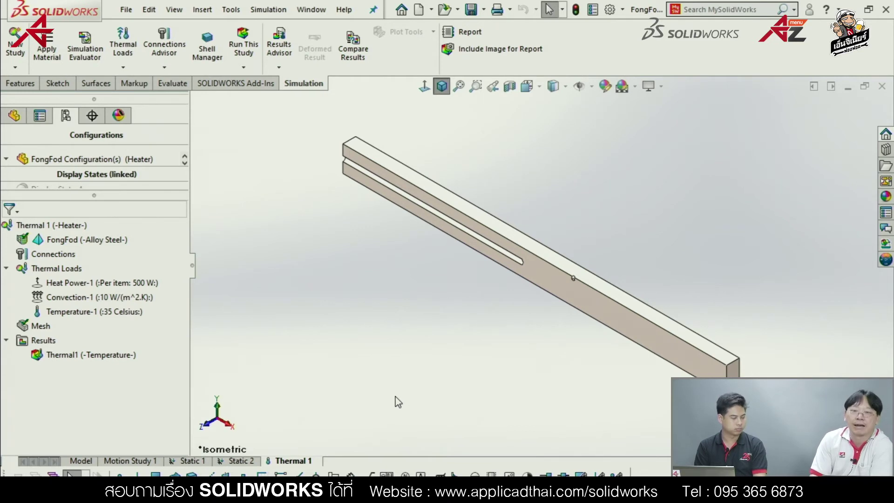
left_click(105, 297)
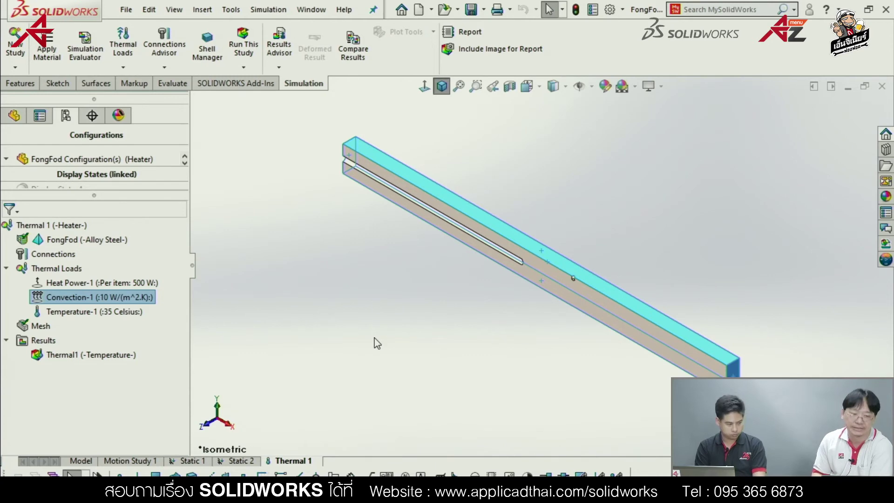
left_click(324, 381)
Show the Thermal1 temperature plot, 78.888–428.514 °C at 1,800 s, on the bar.
right_click(84, 356)
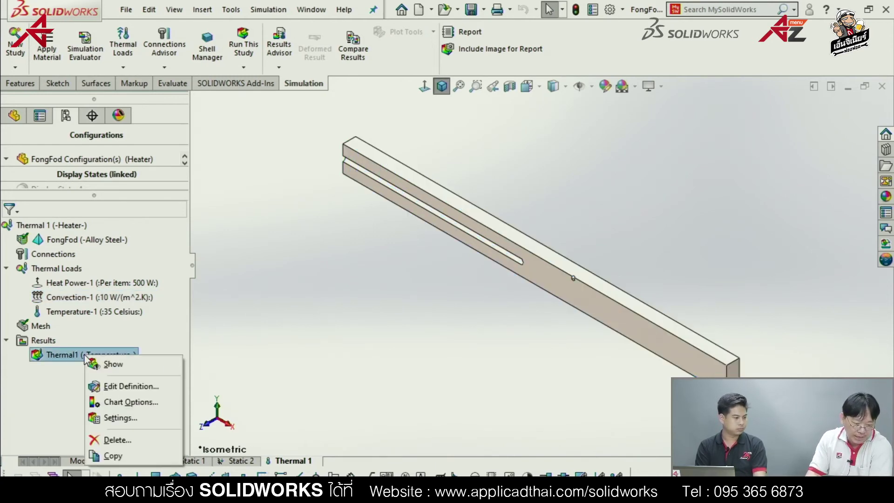
left_click(116, 364)
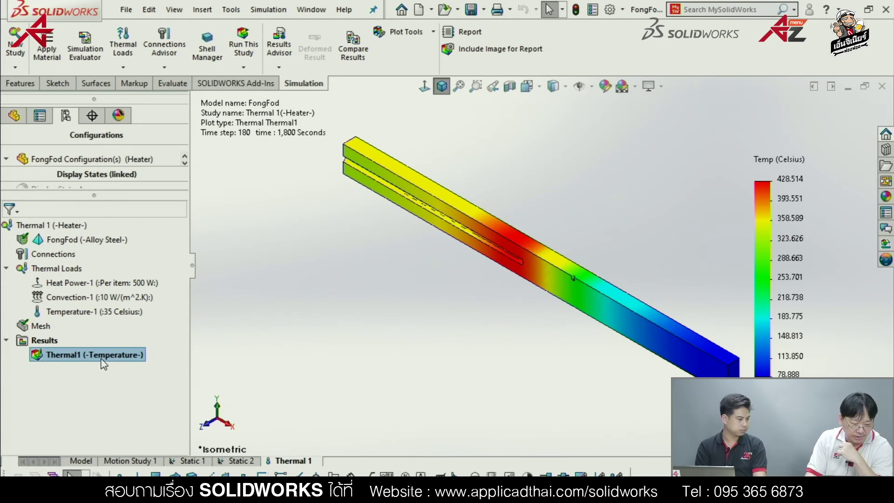
right_click(78, 359)
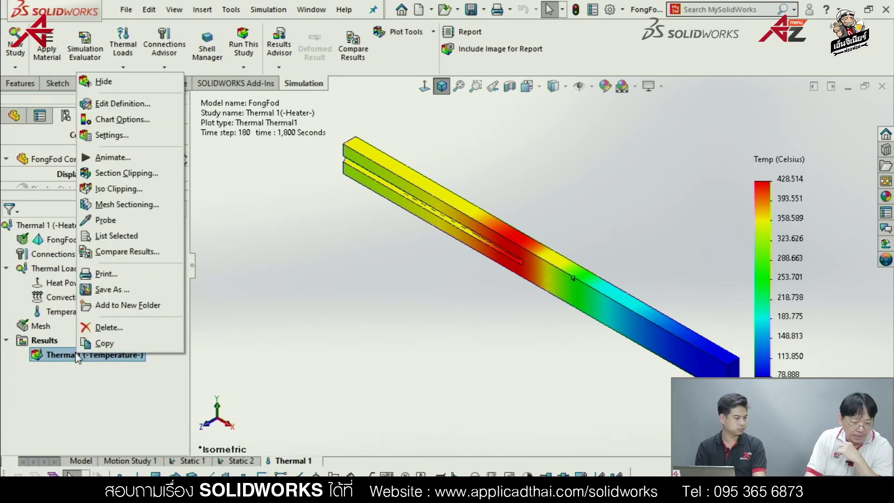
key("Escape")
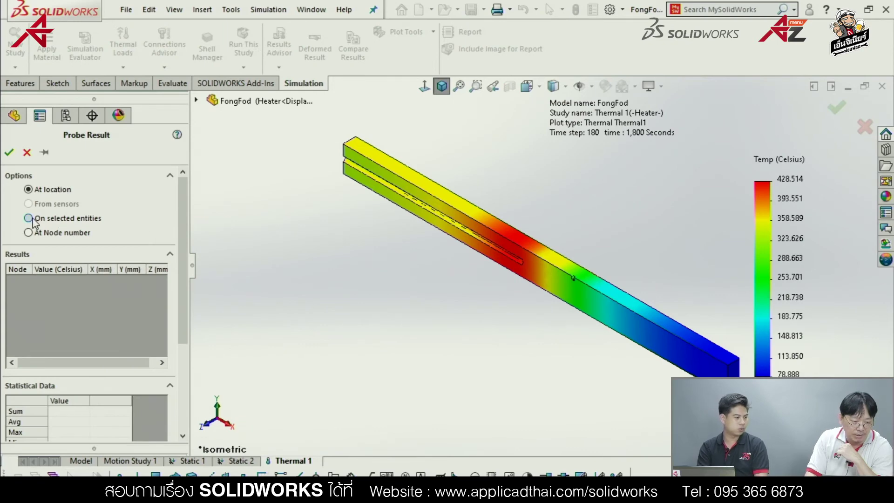
Probe the sensor vertex as a selected entity, reading node 14 at 266.706 °C.
left_click(31, 219)
scroll(569, 278, "down", 2)
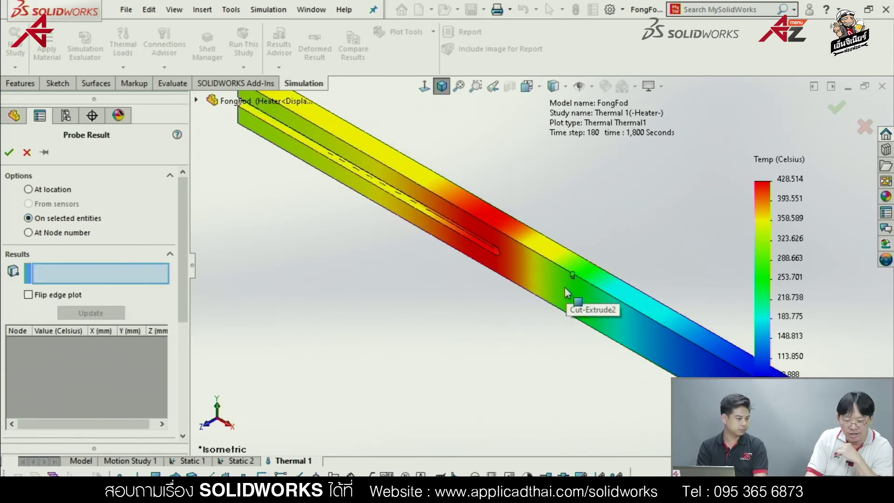
scroll(566, 291, "down", 2)
scroll(543, 264, "down", 2)
scroll(579, 261, "down", 2)
scroll(591, 262, "down", 3)
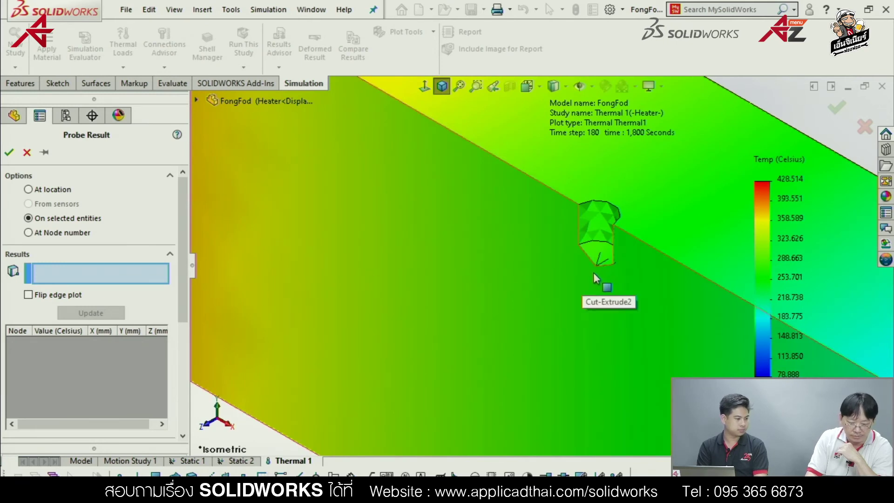
left_click(597, 267)
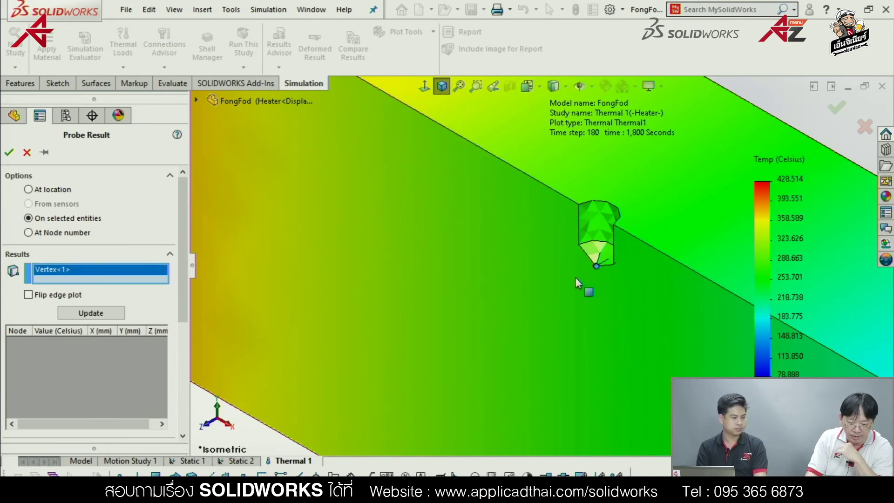
scroll(513, 326, "up", 2)
left_click(91, 313)
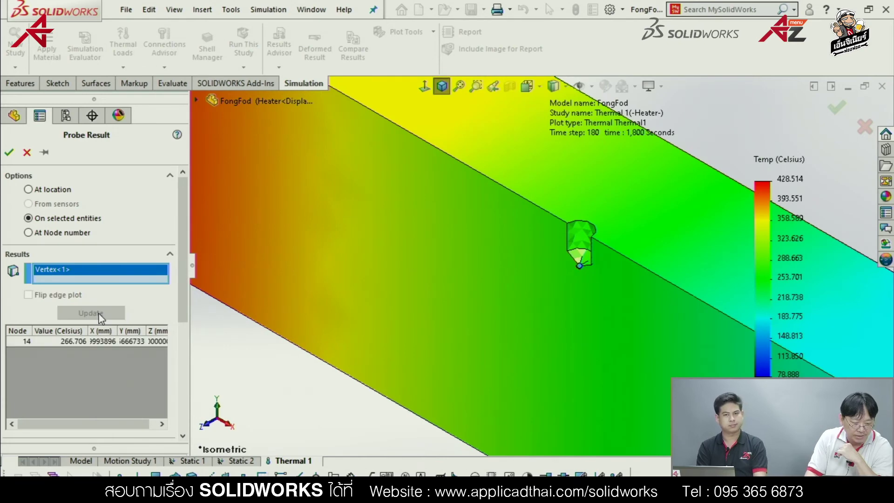
Fit the bar in view and plot node 14's temperature response over 3,600 s.
scroll(515, 315, "up", 2)
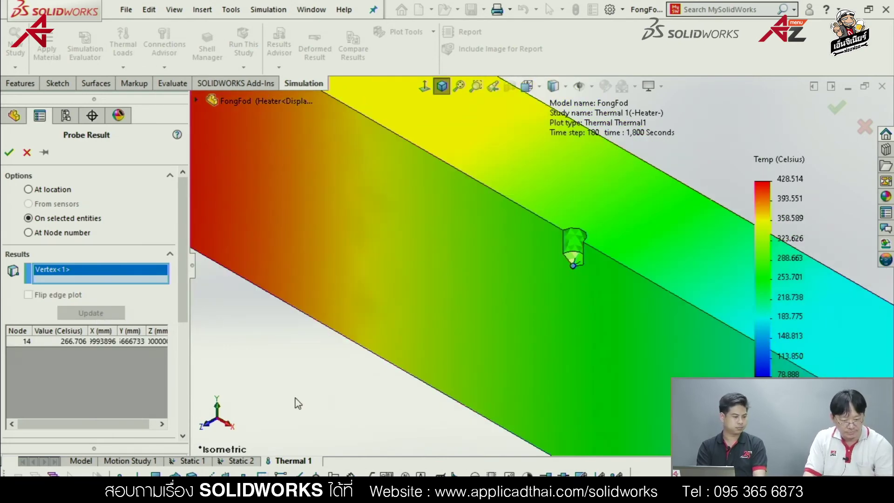
key("f")
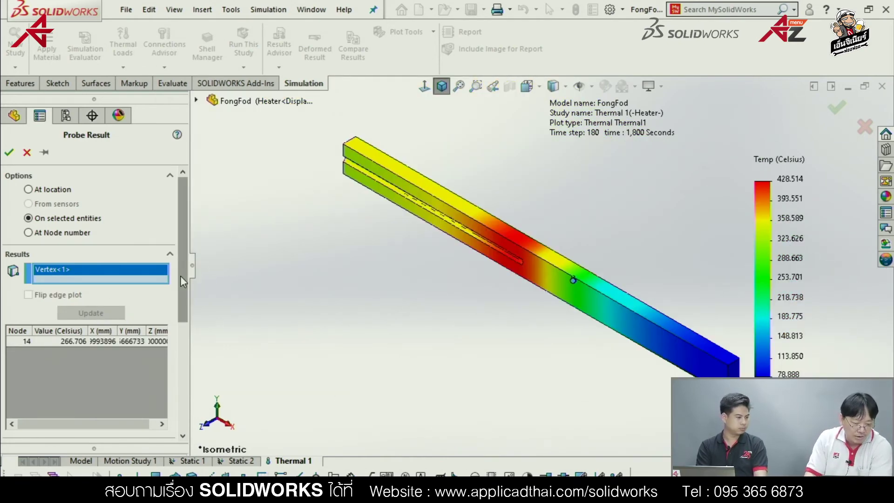
scroll(140, 326, "down", 3)
scroll(103, 363, "down", 2)
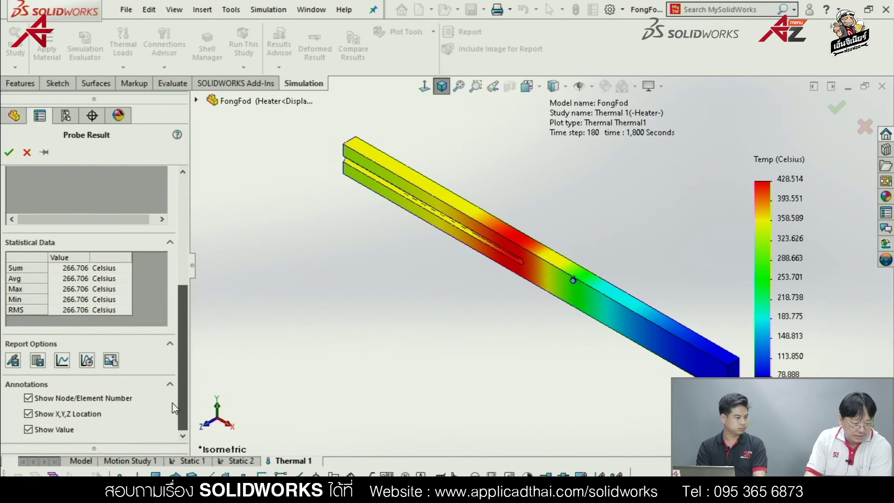
left_click(87, 360)
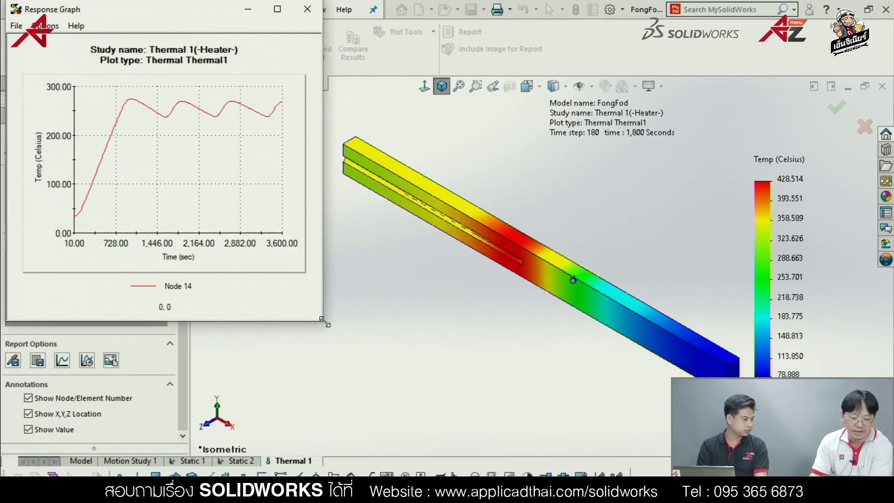
Enlarge node 14's temperature response graph to review it, then close it.
left_click_drag(325, 321, 721, 454)
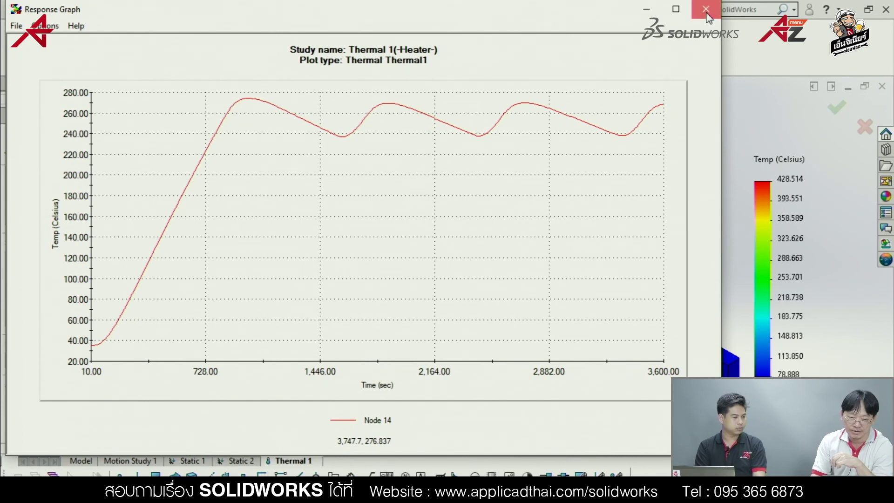
left_click(706, 9)
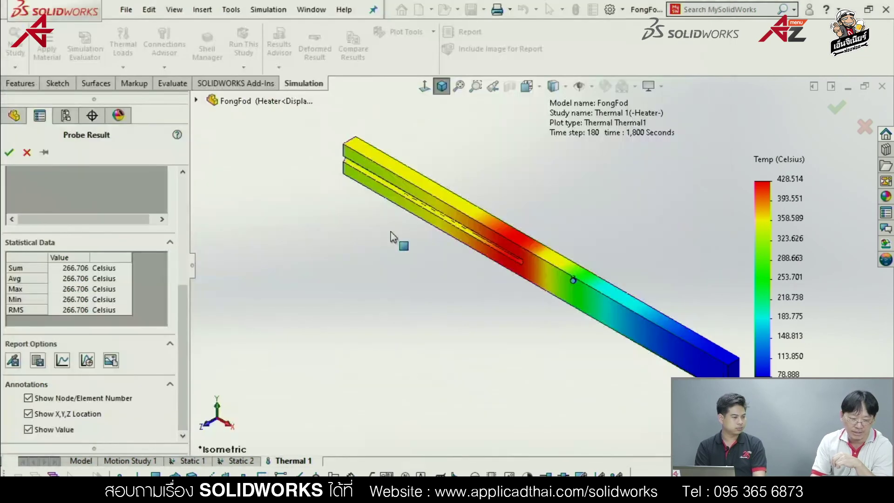
Close Probe Result to return to the Thermal 1 study tree.
left_click(27, 152)
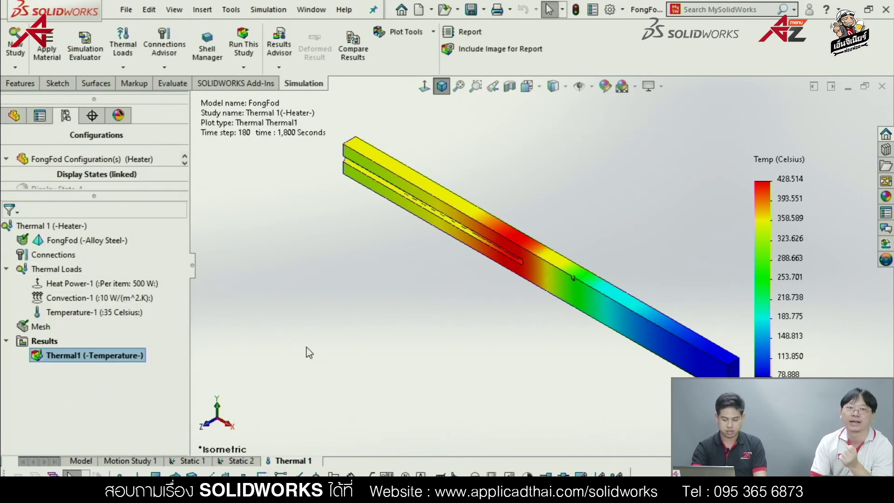